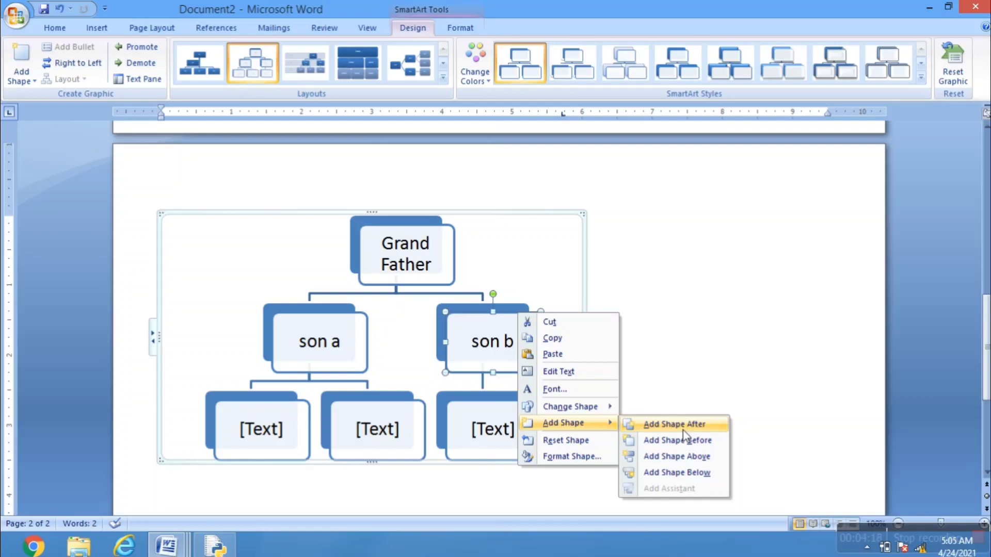
# Step: Add a shape after "son b" in the hierarchy chart and label it "son c"
pyautogui.click(686, 424)
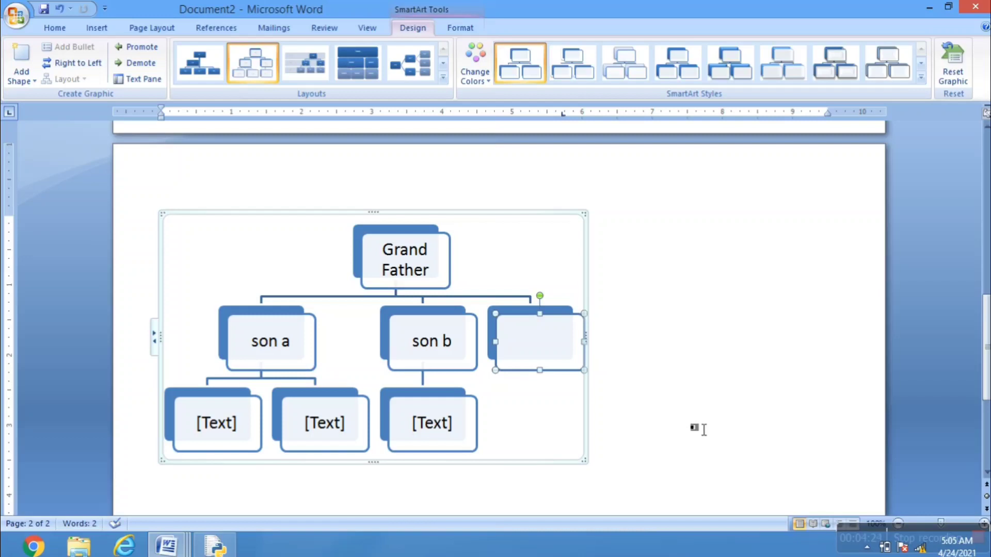
pyautogui.rightClick(529, 346)
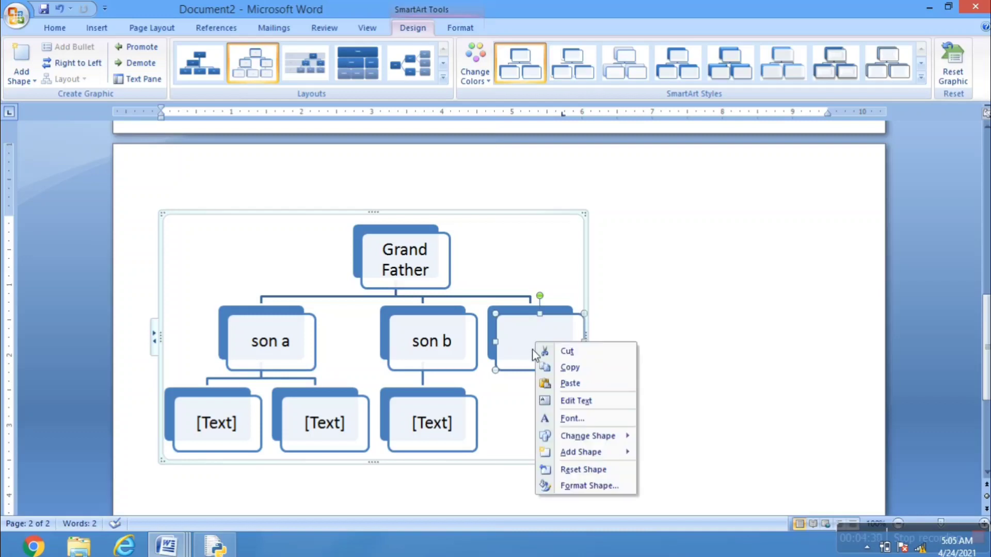
pyautogui.click(568, 404)
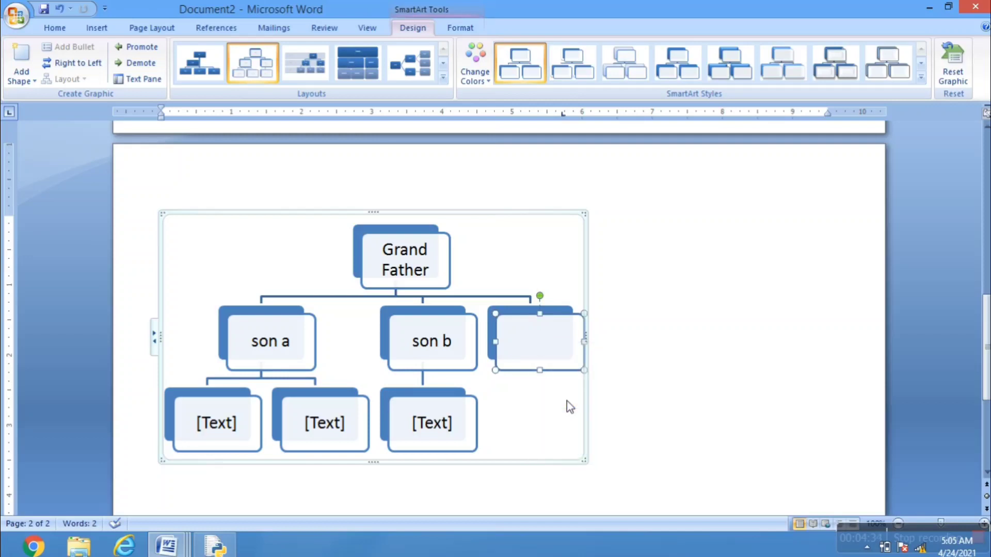
pyautogui.write('son c')
pyautogui.click(722, 383)
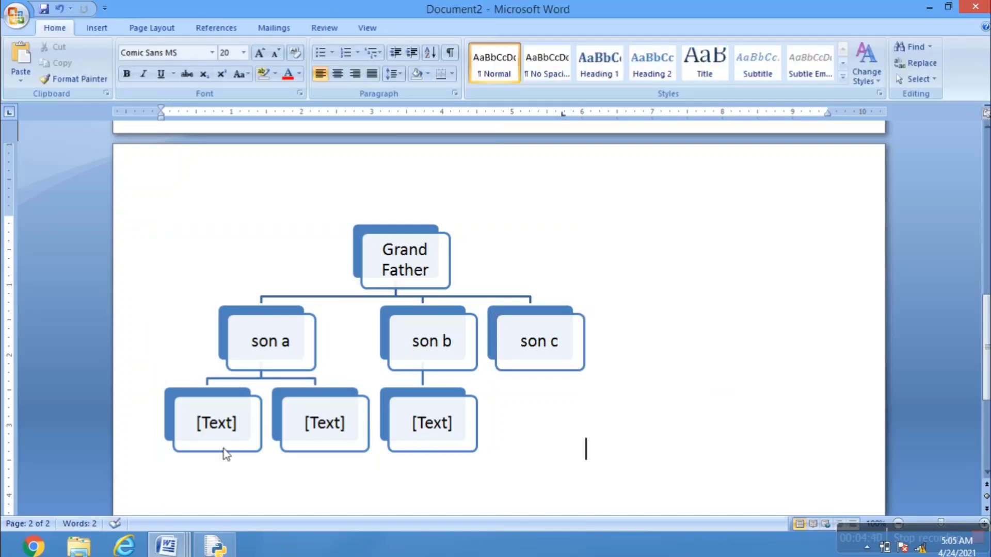
# Step: Fill in the placeholders under son a with "A1" and "A2", and the one under son b with "B1"
pyautogui.click(232, 433)
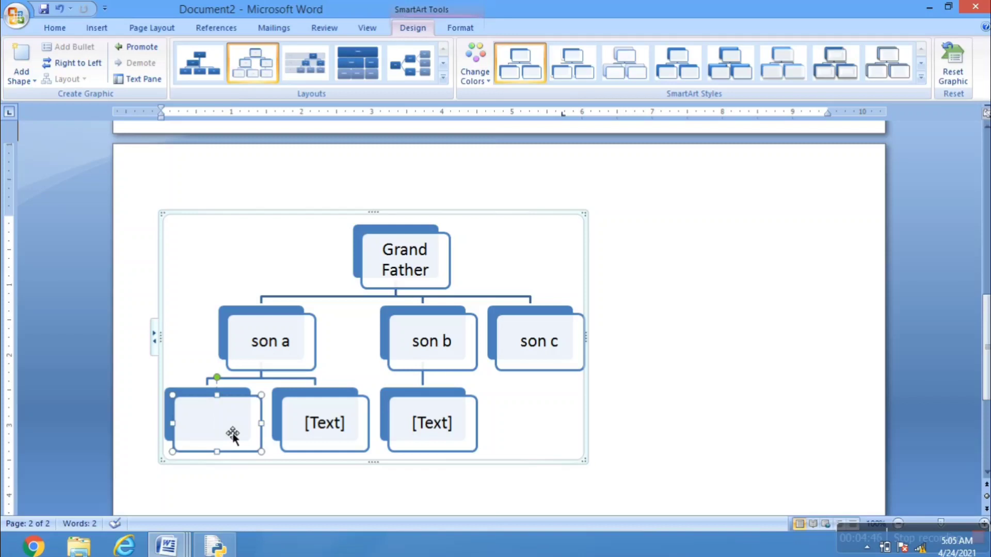
pyautogui.write('A1')
pyautogui.click(335, 430)
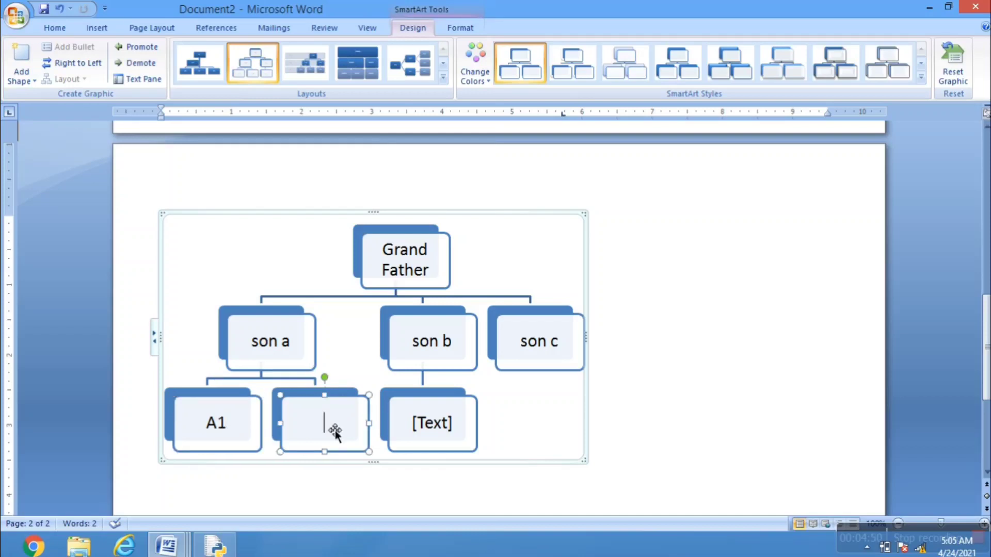
pyautogui.write('A2')
pyautogui.click(448, 435)
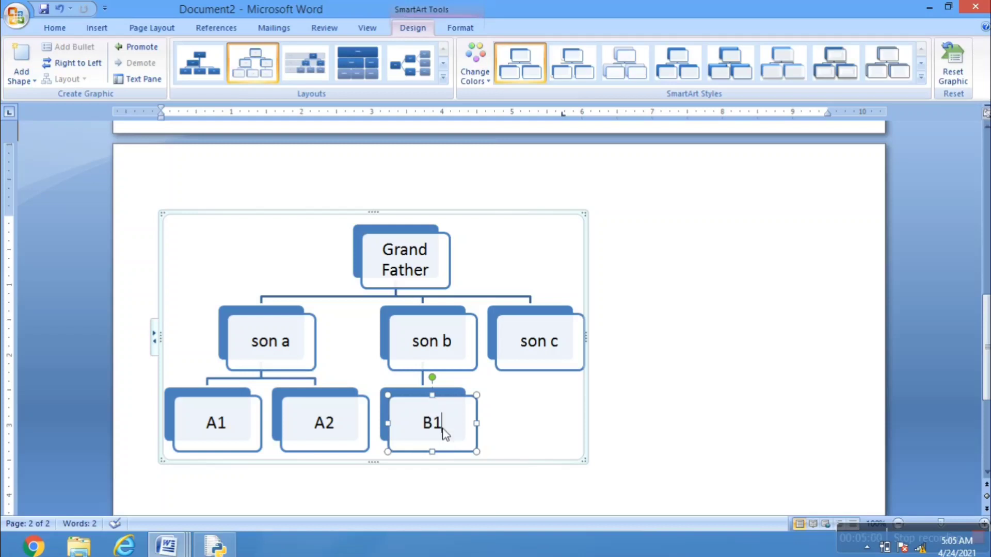
pyautogui.click(775, 381)
# Step: Add a shape after "B1" under son b and label it "B2"
pyautogui.click(452, 410)
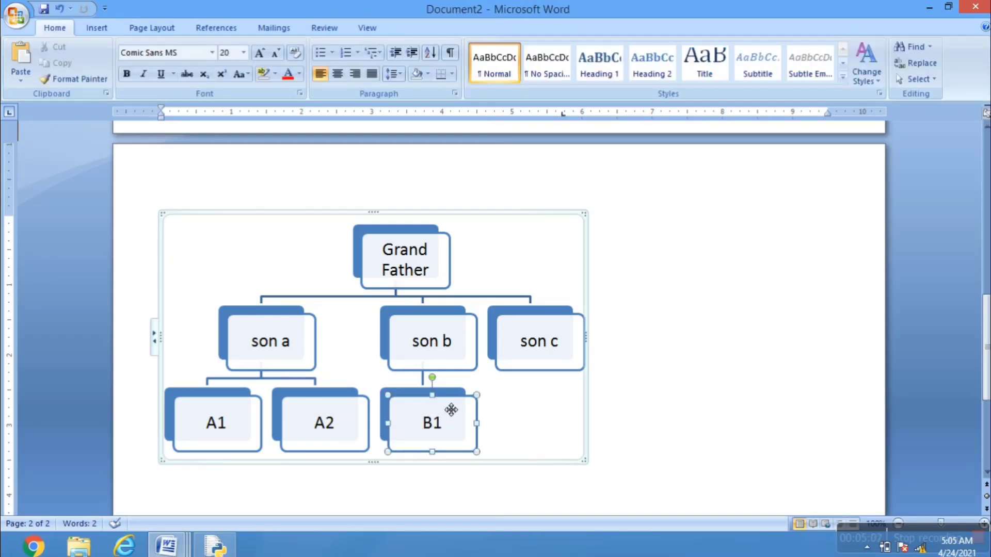
pyautogui.rightClick(446, 406)
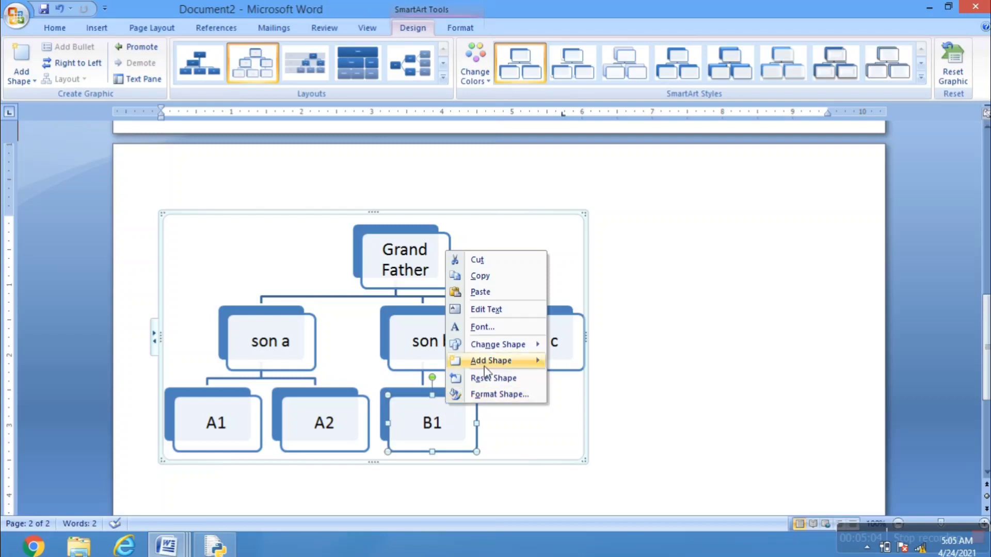
pyautogui.moveTo(511, 364)
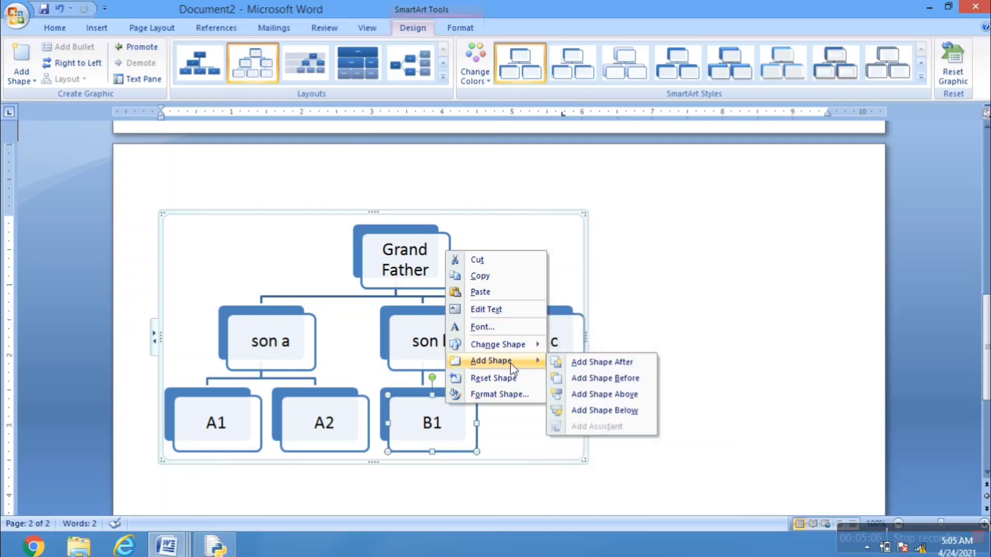
pyautogui.click(611, 363)
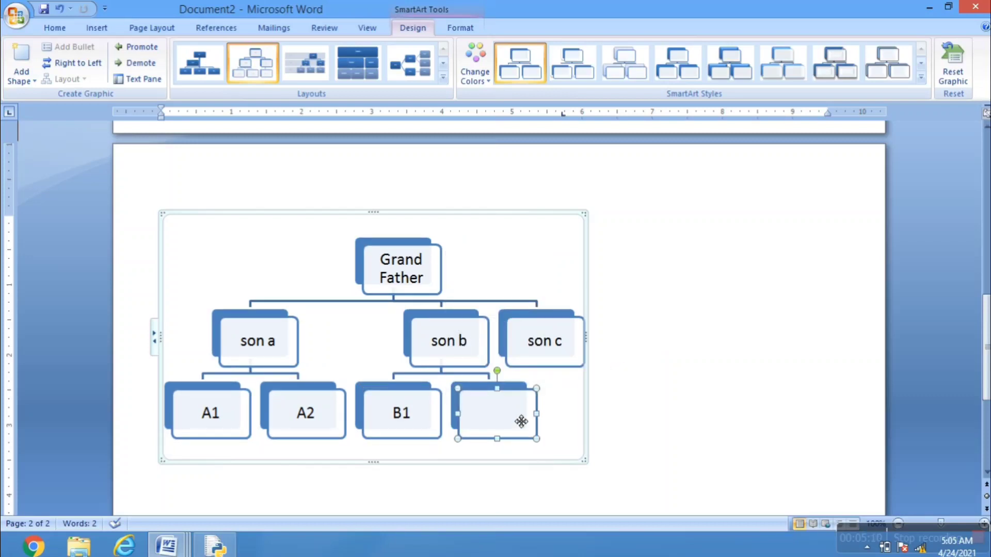
pyautogui.rightClick(516, 416)
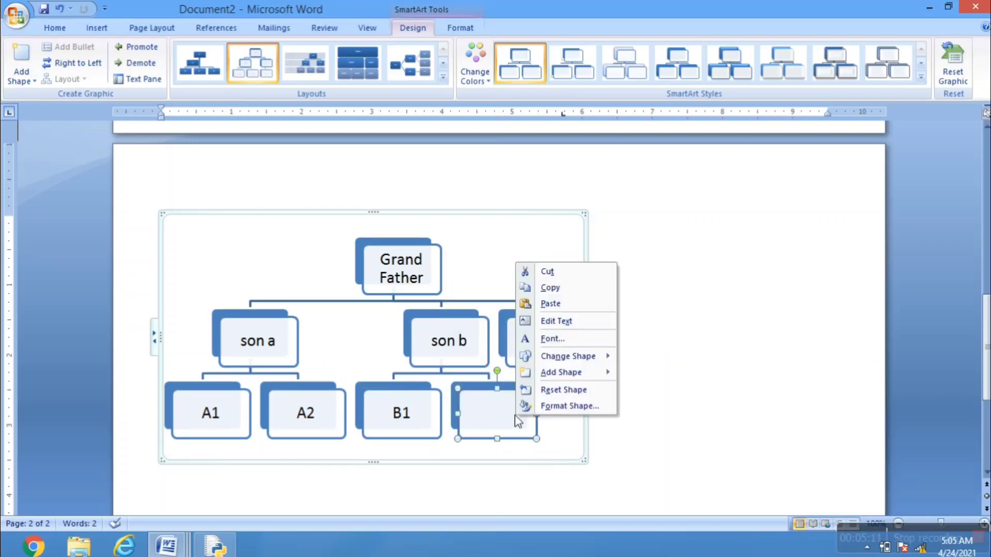
pyautogui.click(569, 326)
pyautogui.write('B')
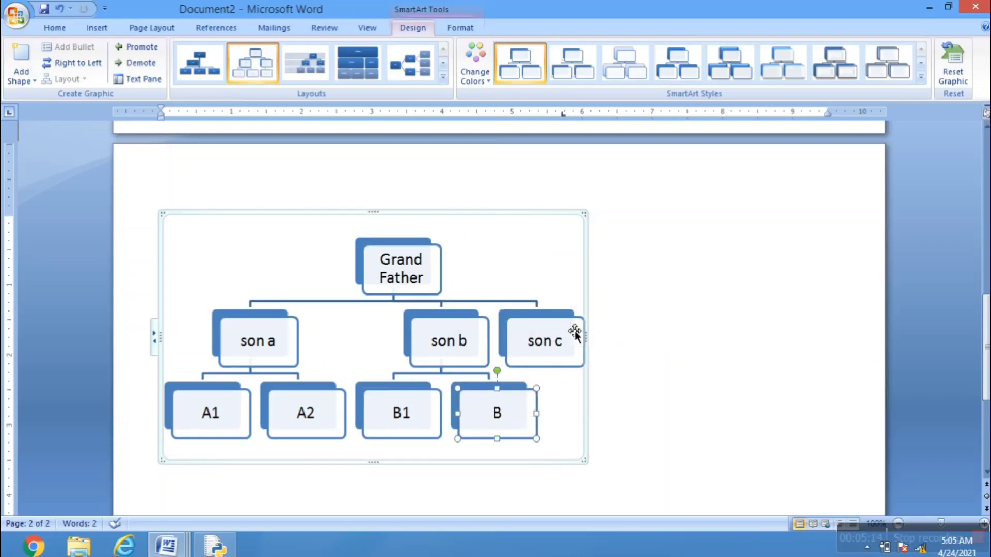
pyautogui.write('2')
pyautogui.click(642, 396)
# Step: Add a shape below "son c" and label it "C1"
pyautogui.click(571, 366)
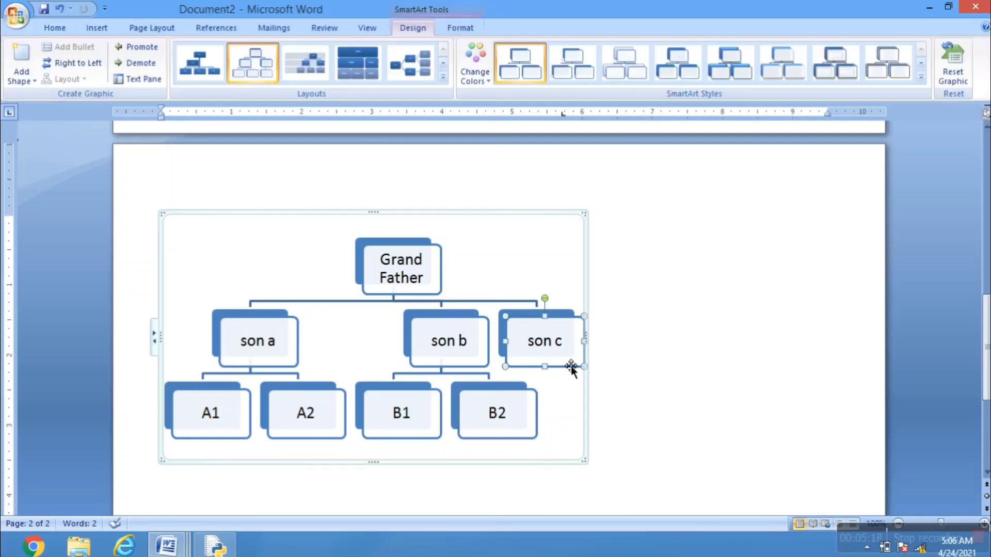
pyautogui.rightClick(567, 363)
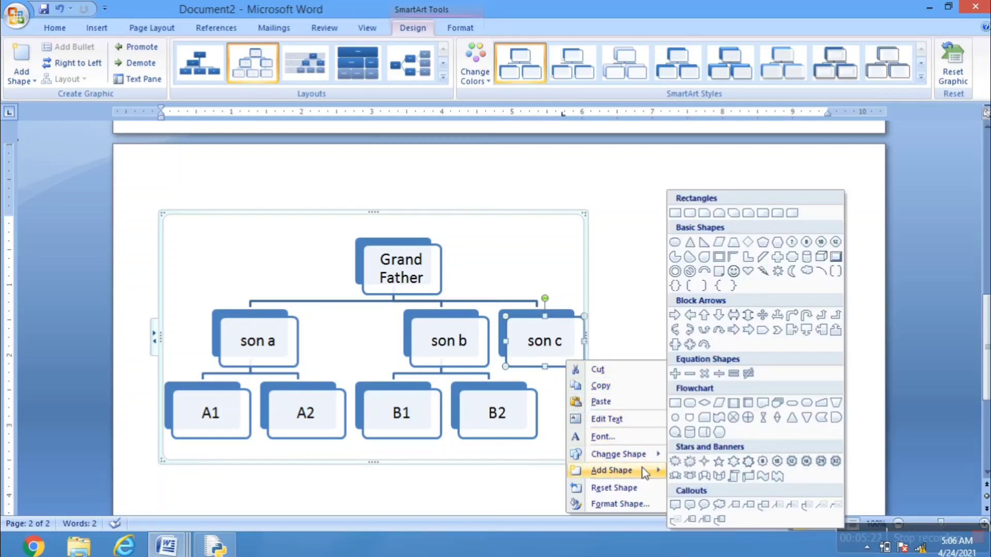
pyautogui.moveTo(647, 474)
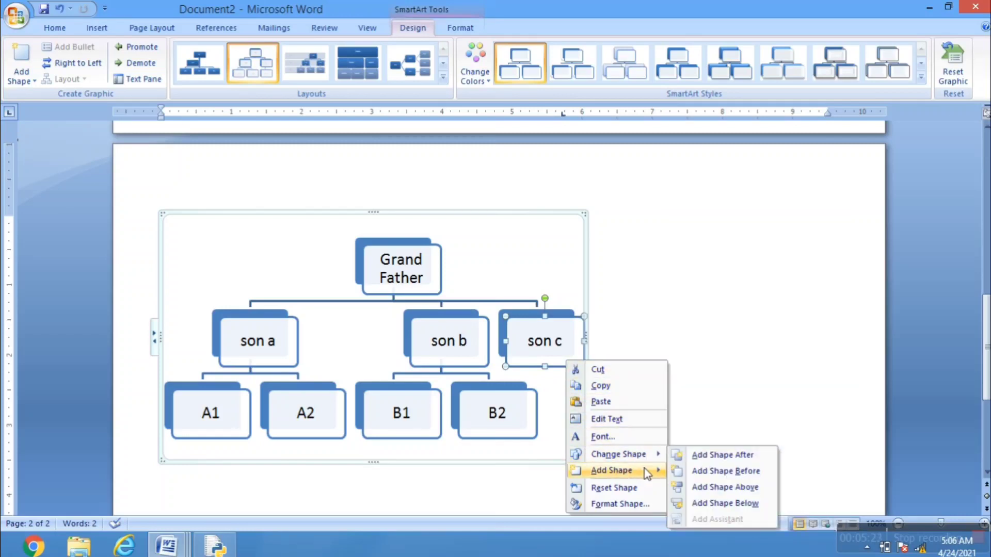
pyautogui.click(717, 505)
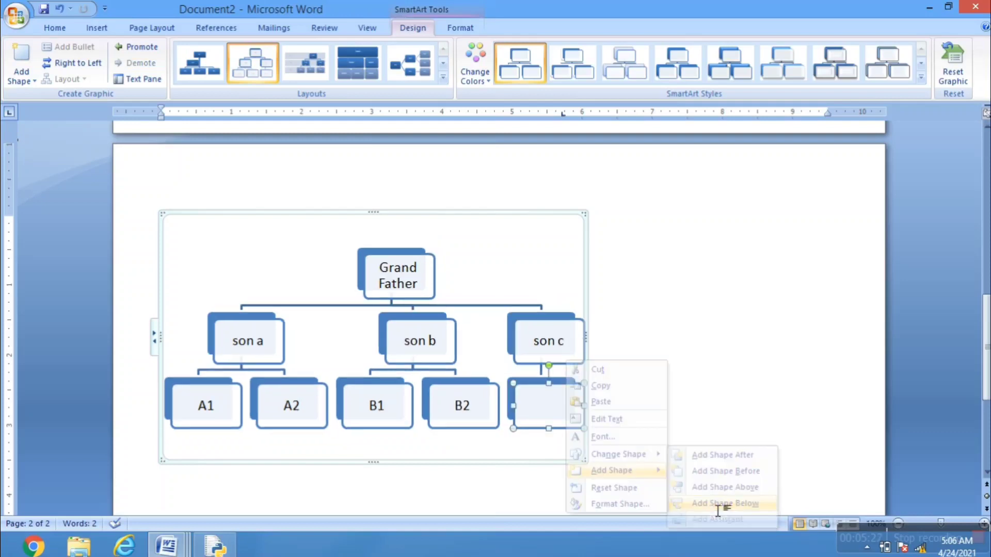
pyautogui.rightClick(541, 407)
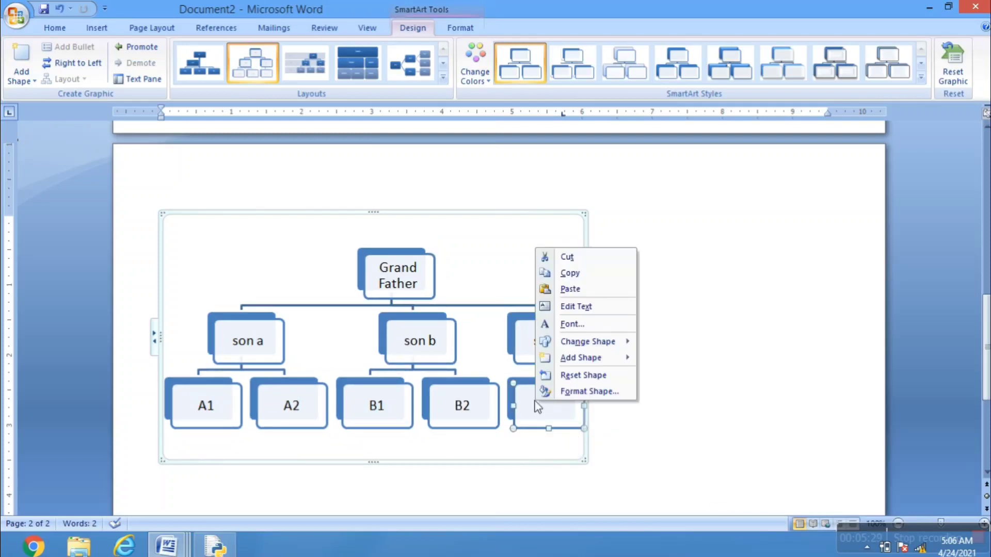
pyautogui.click(596, 306)
pyautogui.write('C1')
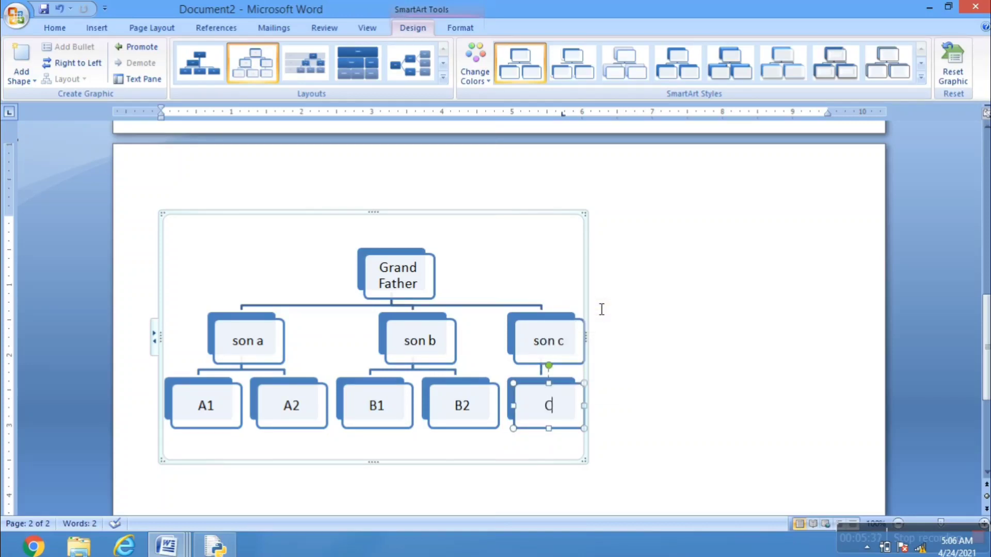
# Step: Add a shape after "C1" in the lowest level and label it "C2"
pyautogui.rightClick(576, 392)
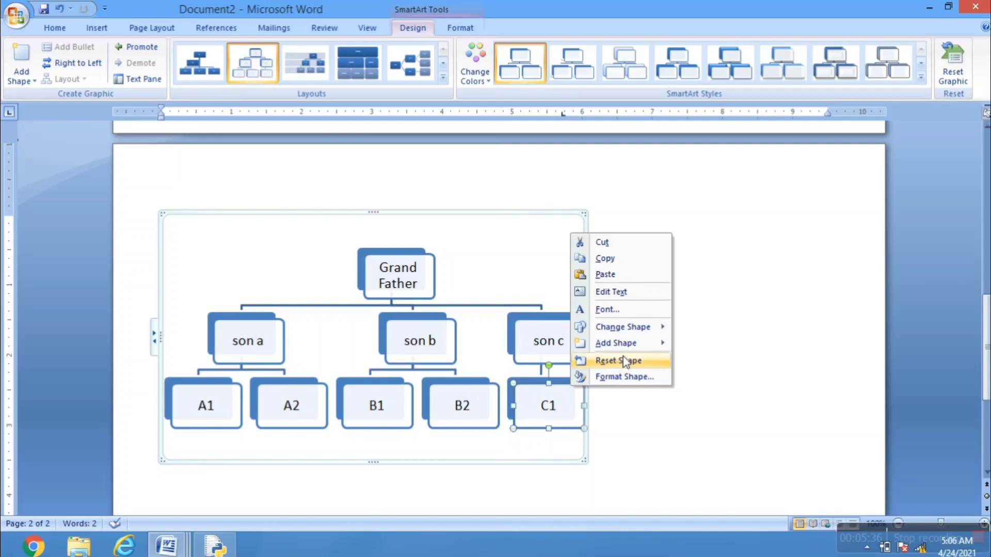
pyautogui.moveTo(665, 344)
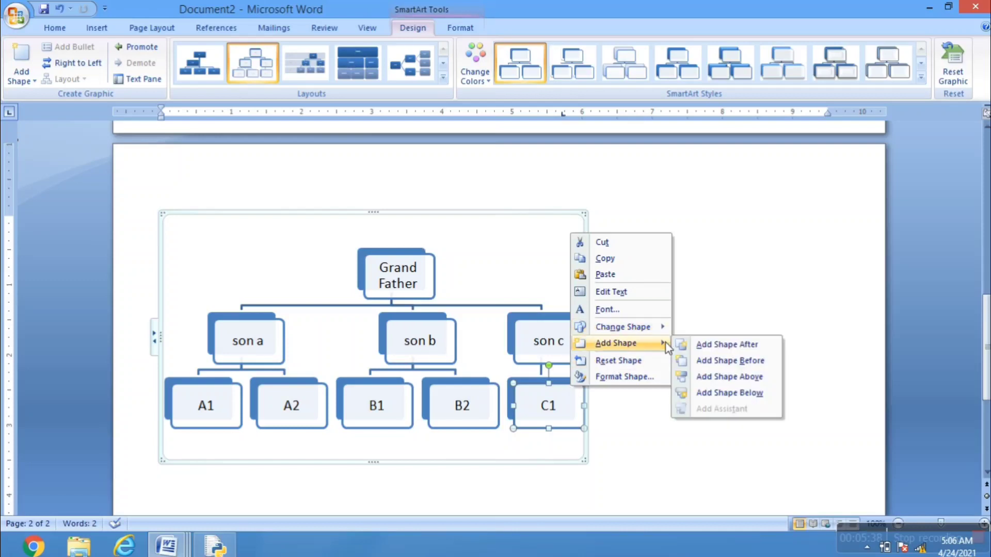
pyautogui.click(700, 344)
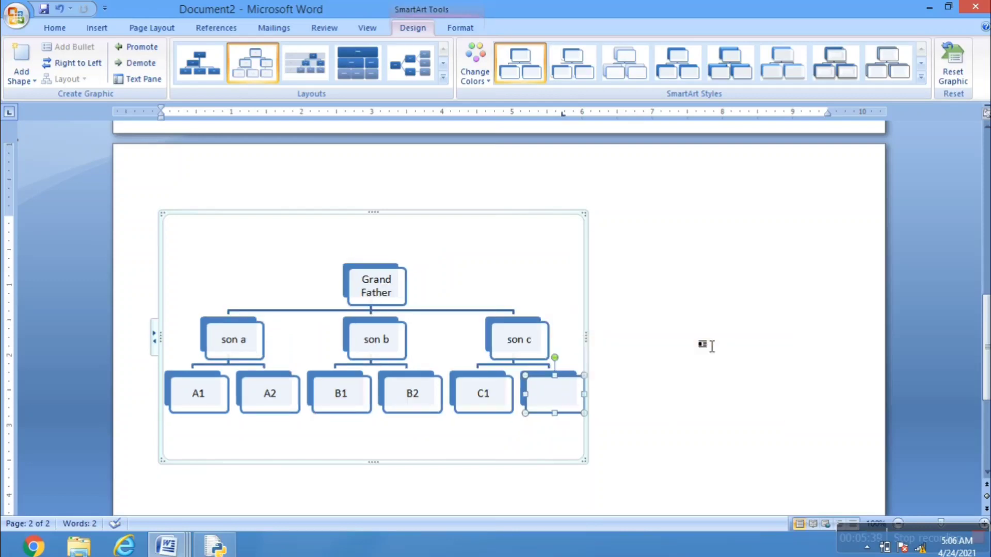
pyautogui.rightClick(564, 399)
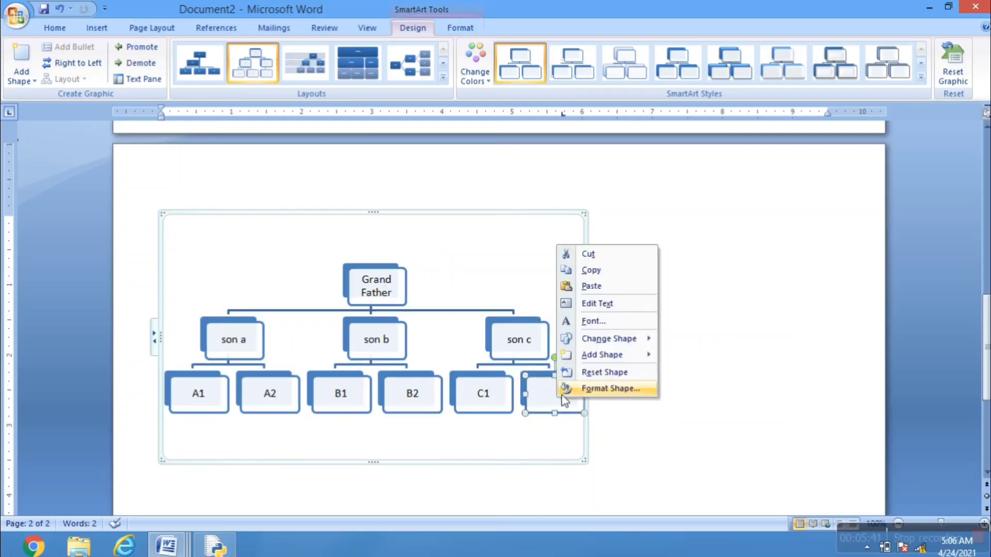
pyautogui.click(630, 308)
pyautogui.write('C2')
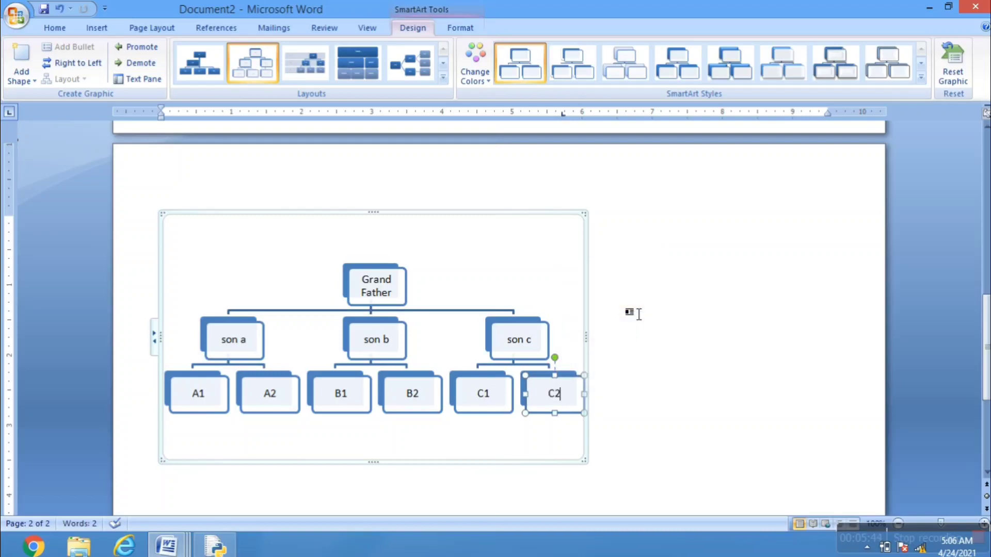
# Step: Add a third child under son c, placed after "C2", and label it "C3"
pyautogui.rightClick(567, 392)
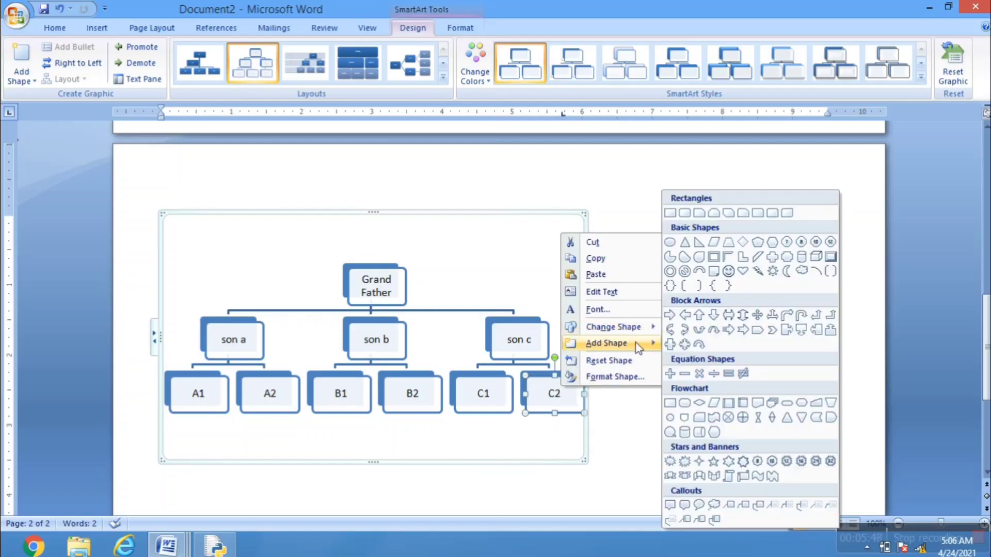
pyautogui.moveTo(639, 348)
pyautogui.click(705, 346)
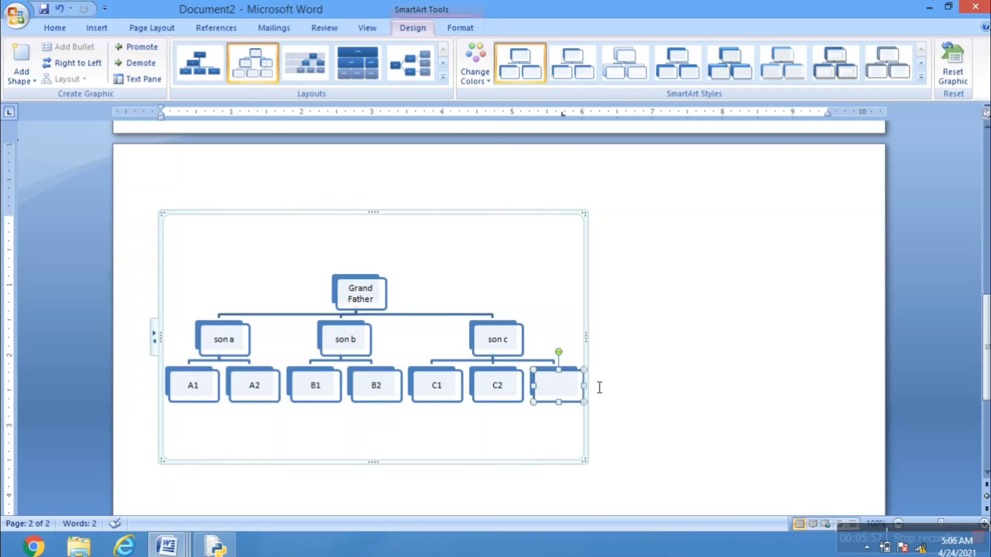
pyautogui.rightClick(565, 388)
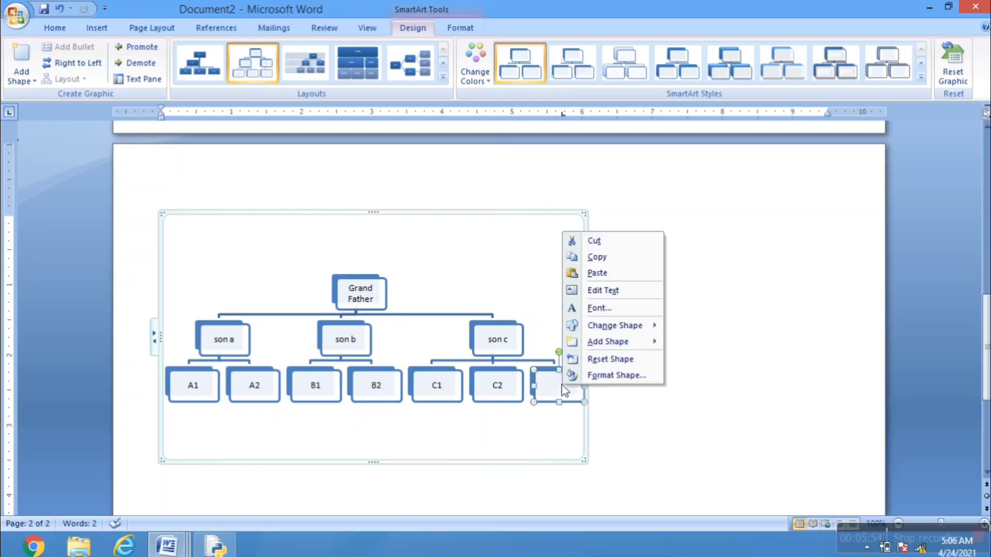
pyautogui.click(603, 291)
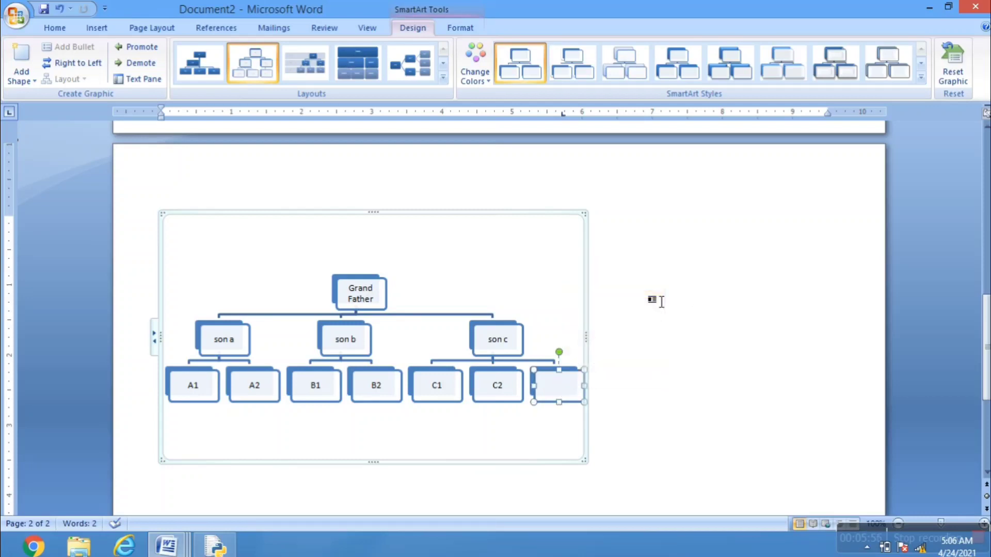
pyautogui.write('C2')
pyautogui.press('BackSpace')
pyautogui.write('3')
# Step: Enlarge the hierarchy chart's frame to about 9.4 inches wide, close to the page's right margin, and about 4.5 inches tall
pyautogui.moveTo(587, 338); pyautogui.dragTo(795, 357)
pyautogui.scroll(-3, 793, 357)
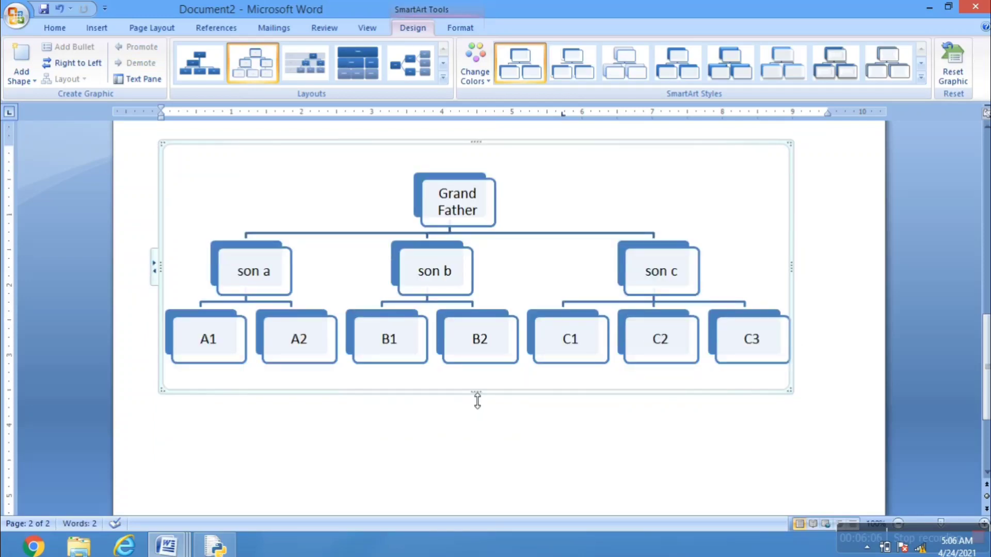
pyautogui.moveTo(476, 394); pyautogui.dragTo(475, 460)
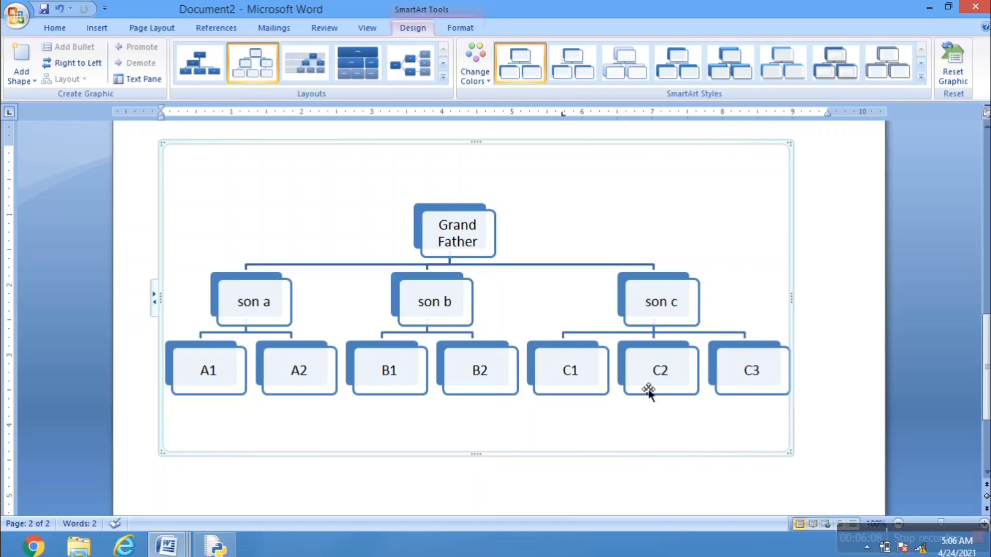
pyautogui.moveTo(795, 299); pyautogui.dragTo(828, 300)
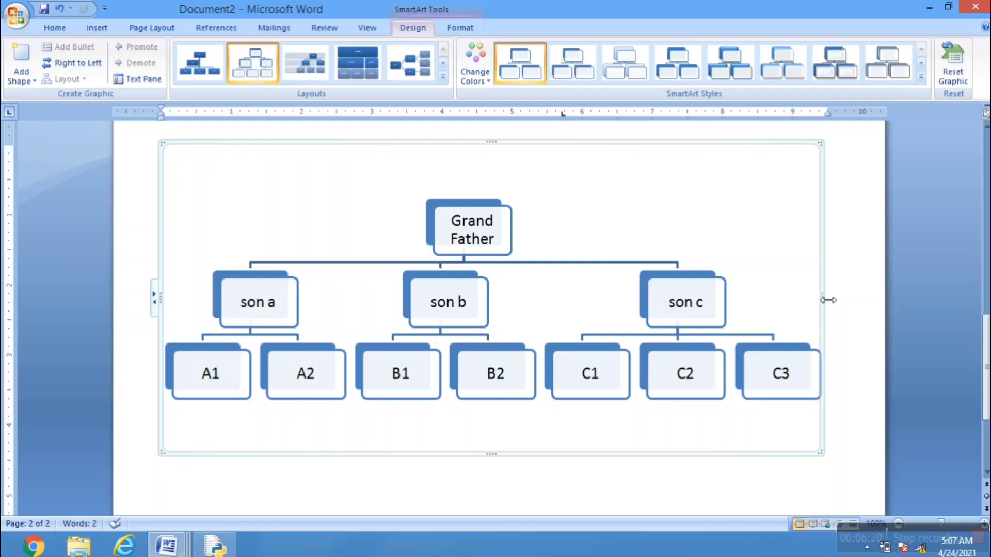
# Step: Change the hierarchy chart's colors to the first Primary Theme Colors variation, with black outlines
pyautogui.click(488, 80)
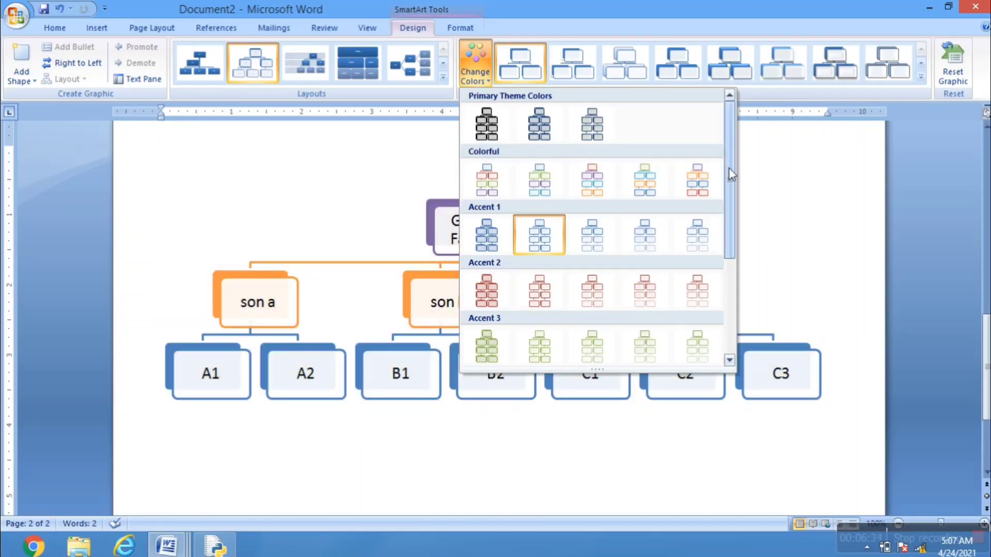
pyautogui.moveTo(731, 175); pyautogui.dragTo(727, 287)
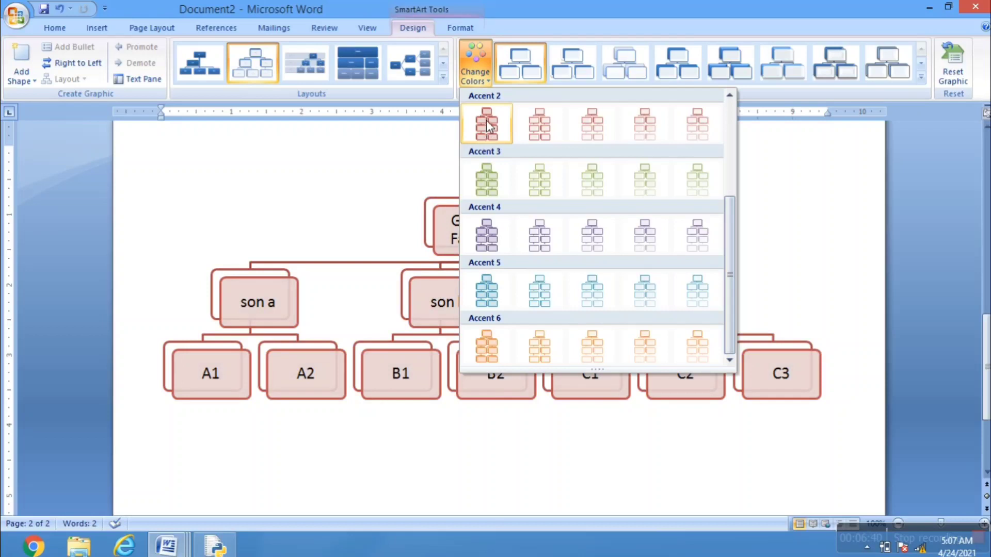
pyautogui.scroll(3, 495, 155)
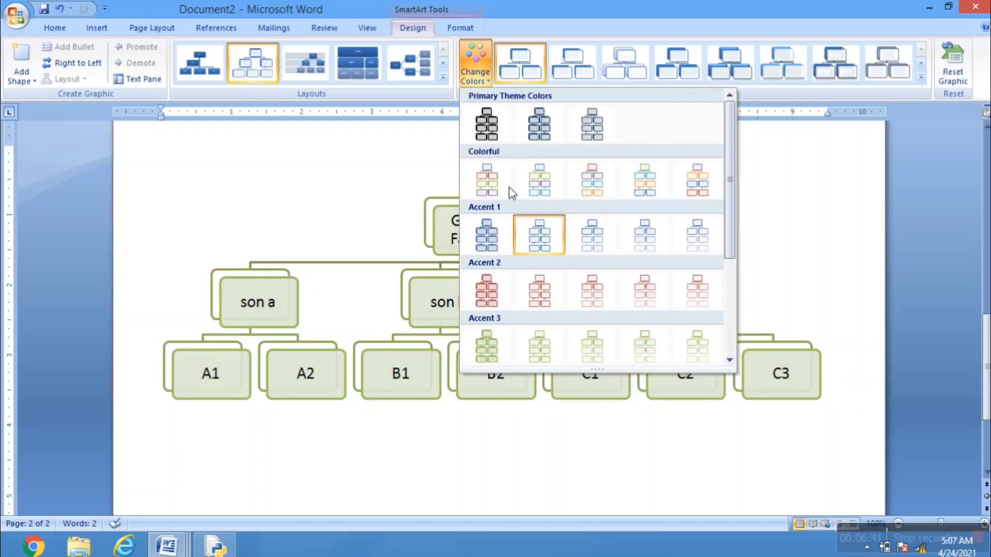
pyautogui.click(491, 134)
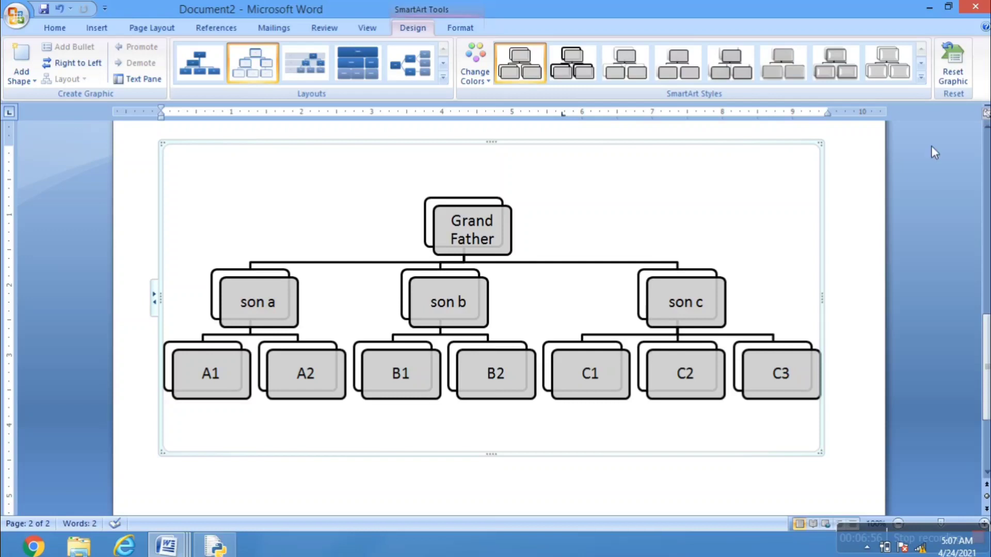
# Step: Change the family tree's layout to the horizontal hierarchy that branches from left to right, and deselect the chart
pyautogui.click(443, 78)
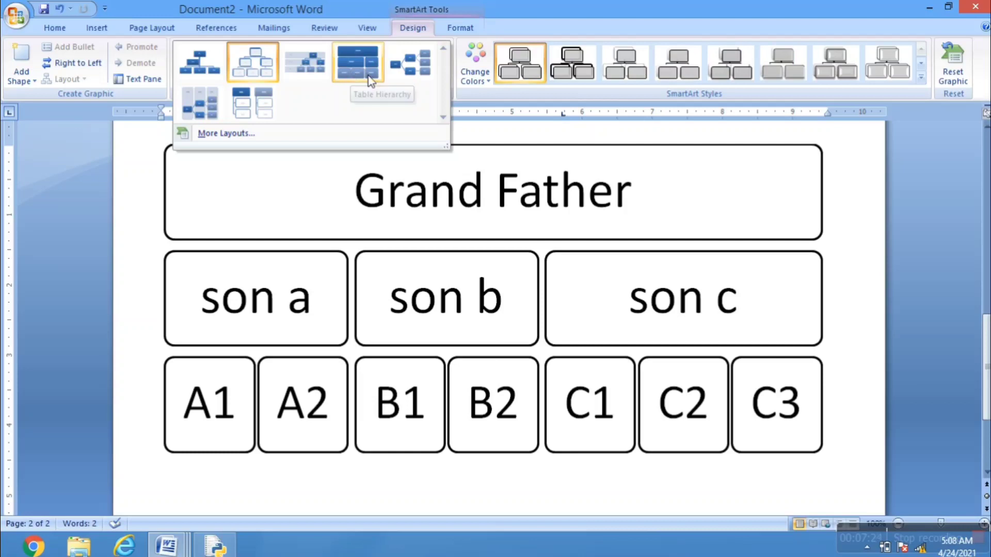
pyautogui.click(400, 77)
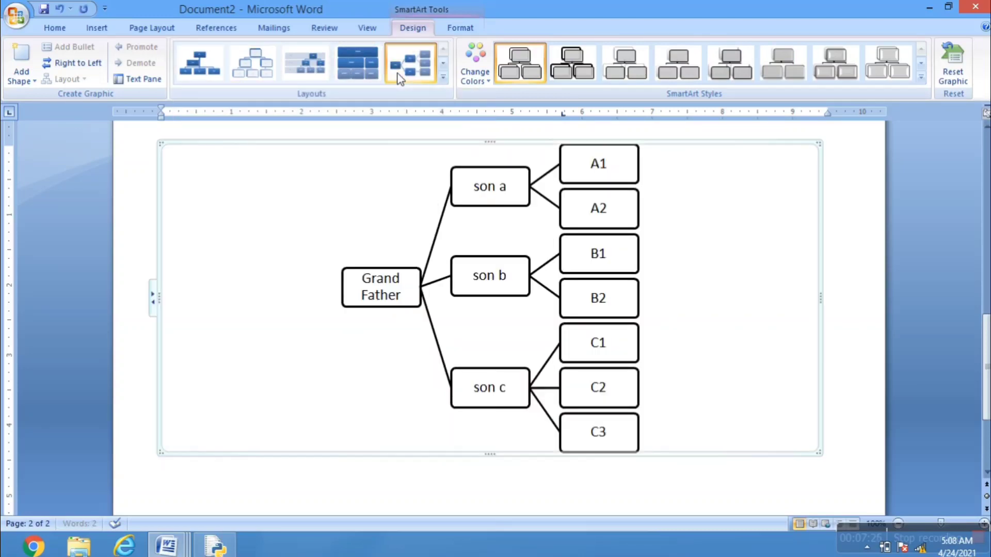
pyautogui.click(874, 295)
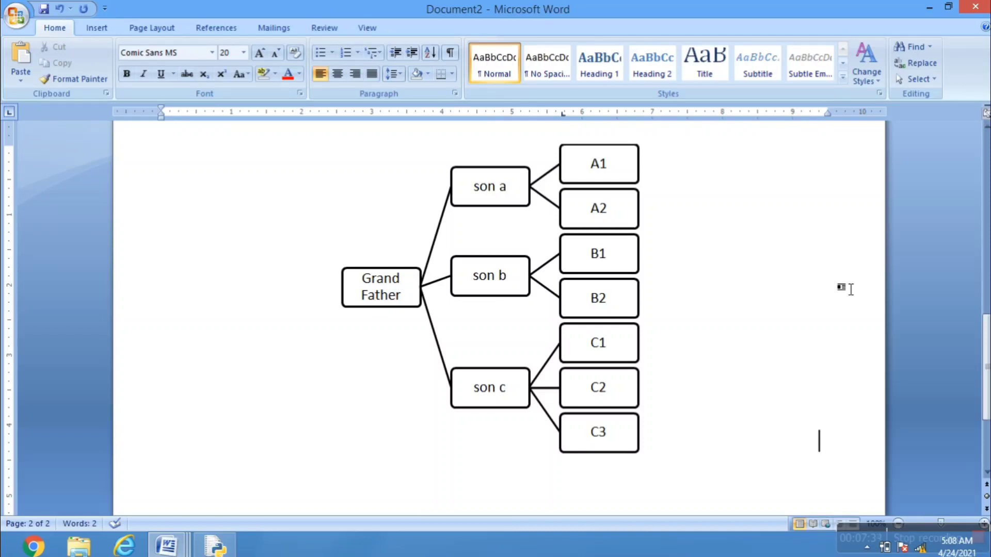
pyautogui.click(591, 260)
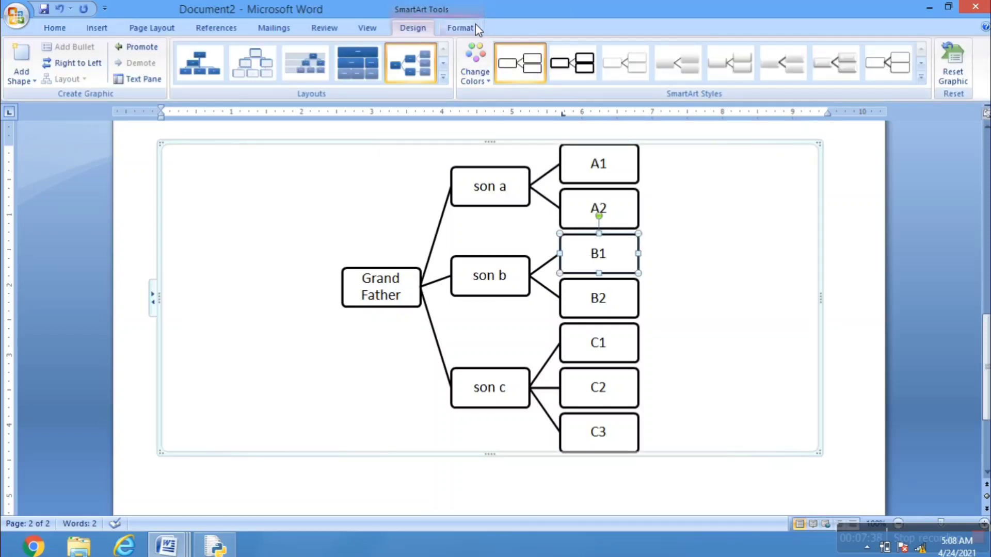
pyautogui.click(476, 26)
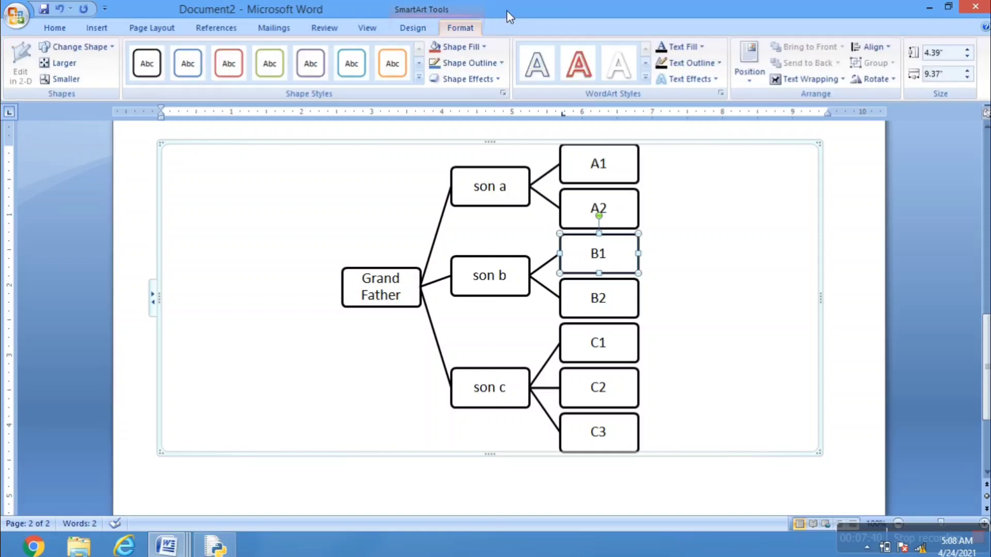
pyautogui.click(485, 47)
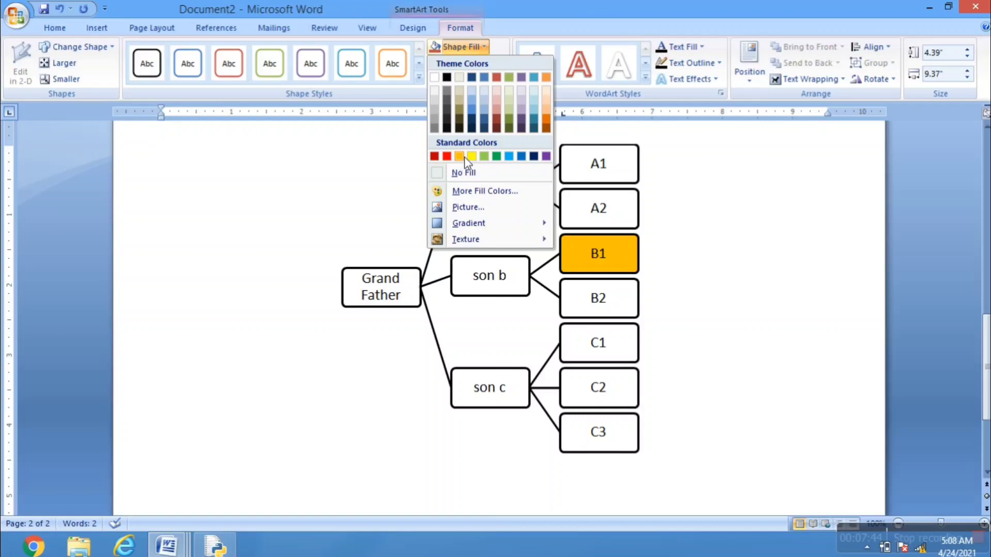
pyautogui.click(838, 205)
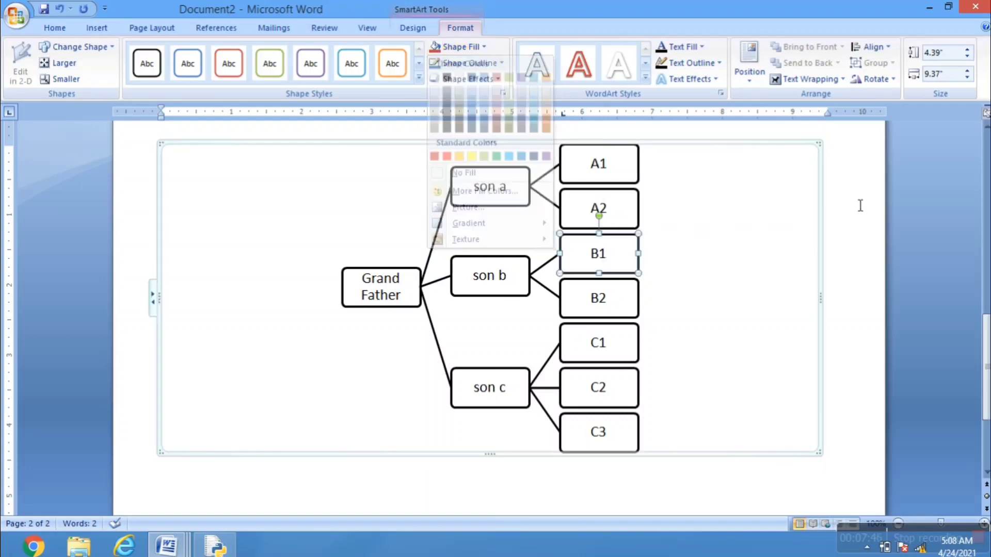
# Step: Fill the background of the whole chart frame with the light green standard color
pyautogui.click(377, 278)
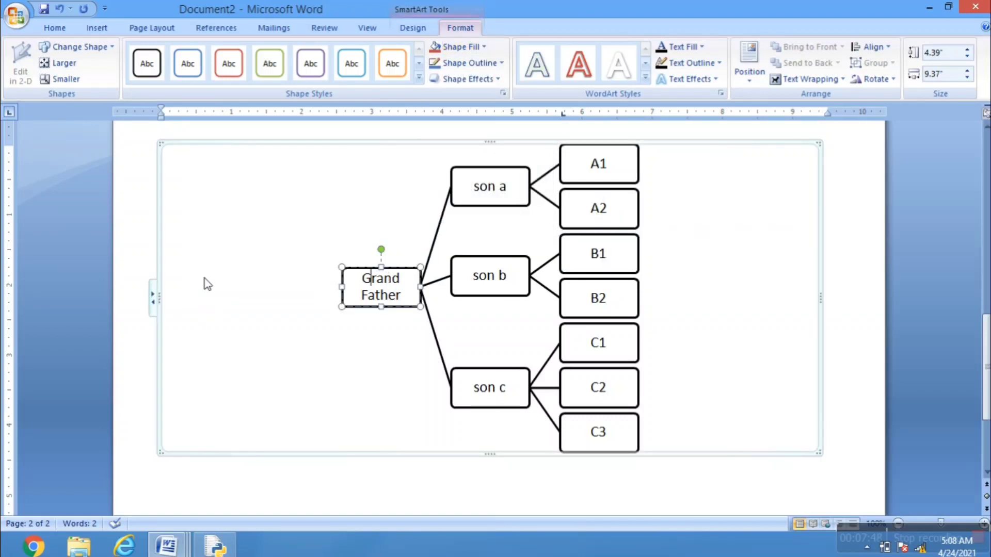
pyautogui.scroll(-4, 205, 281)
pyautogui.scroll(3, 205, 284)
pyautogui.scroll(1, 206, 269)
pyautogui.click(170, 159)
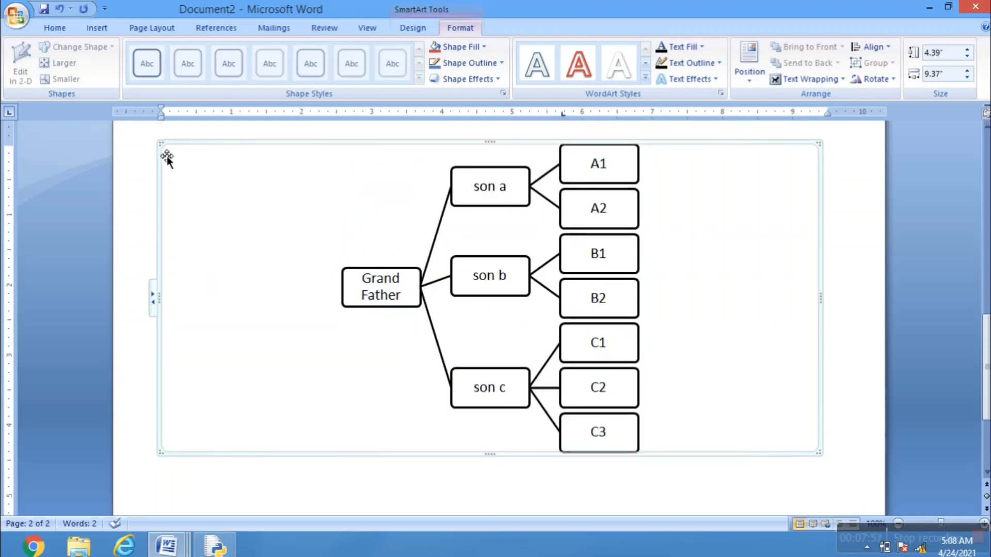
pyautogui.click(457, 47)
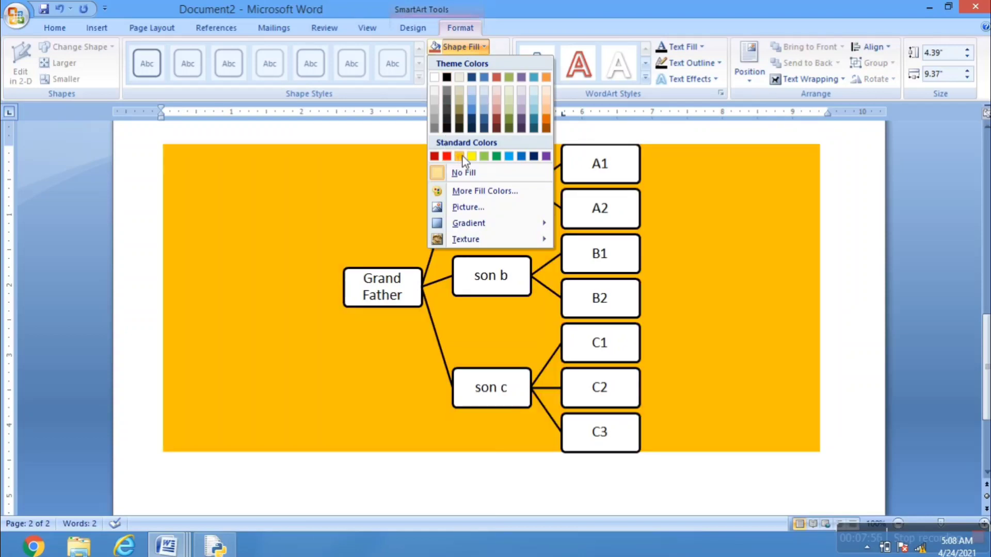
pyautogui.click(484, 157)
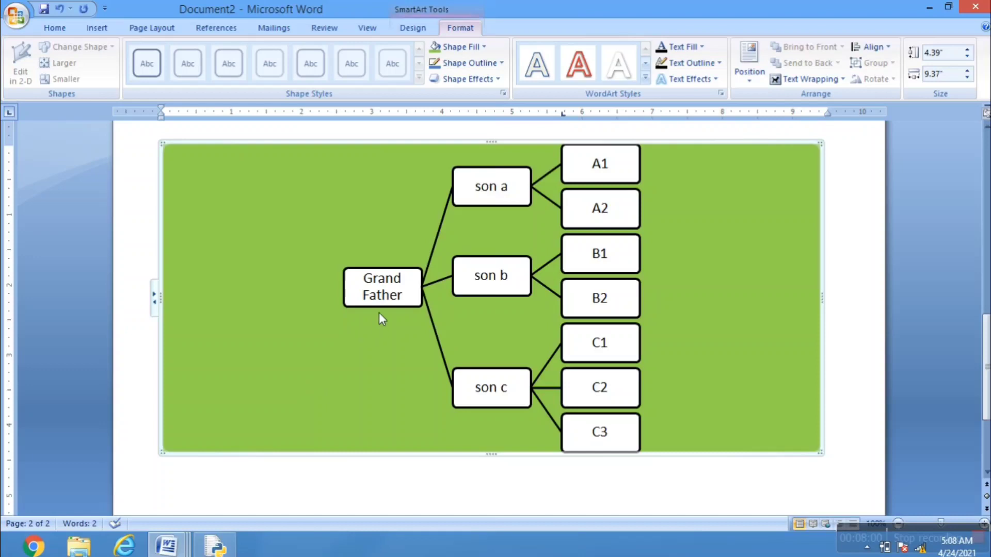
# Step: Open the texture fill choices for the "Grand Father" shape
pyautogui.click(394, 306)
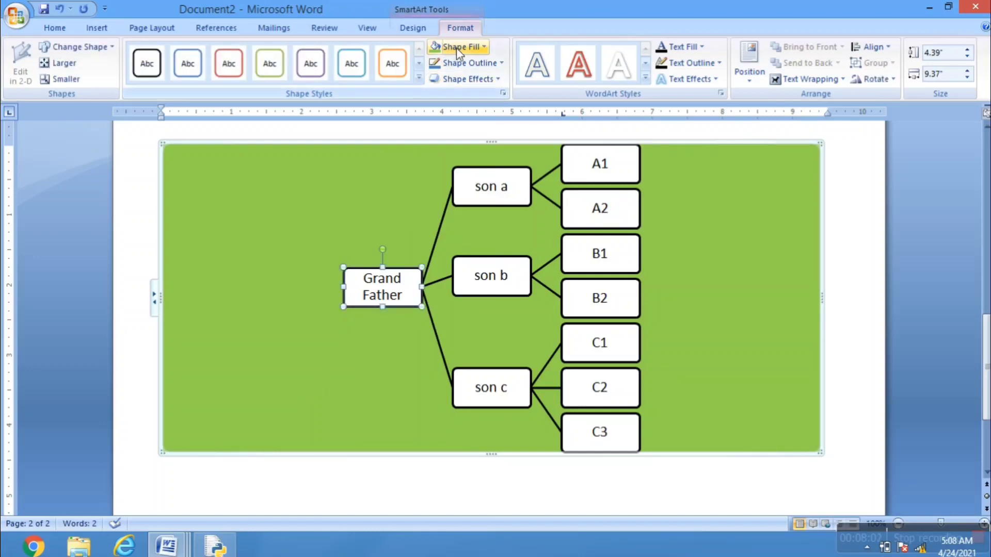
pyautogui.click(470, 51)
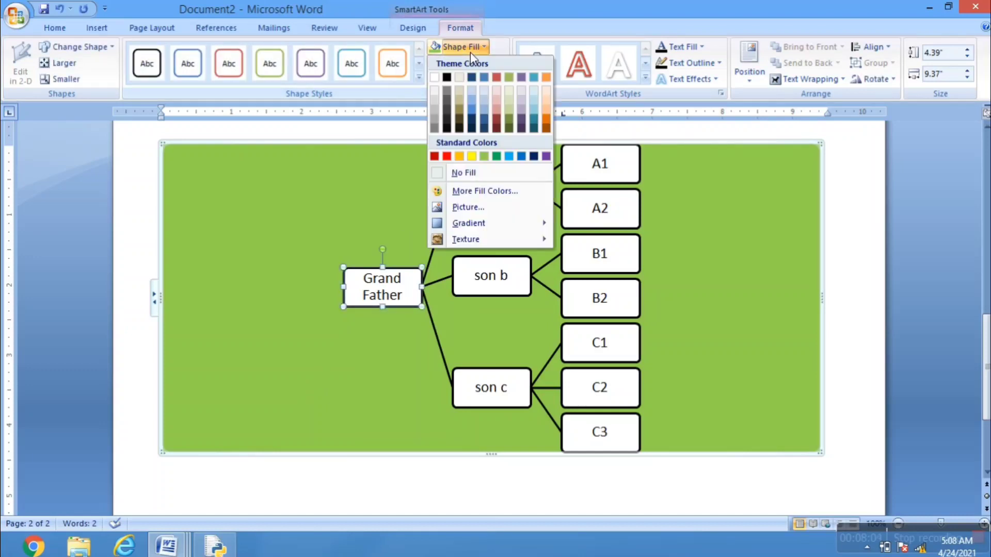
pyautogui.moveTo(487, 239)
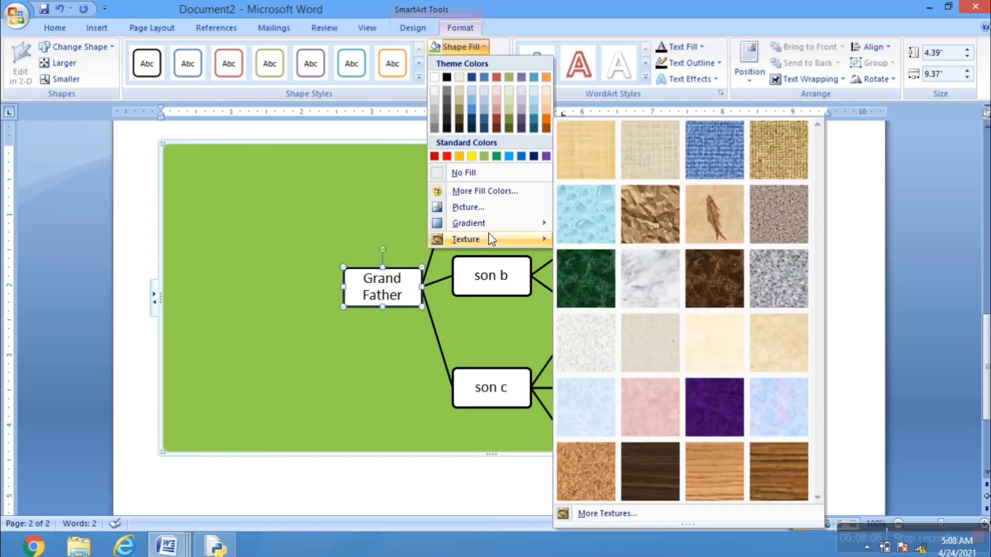